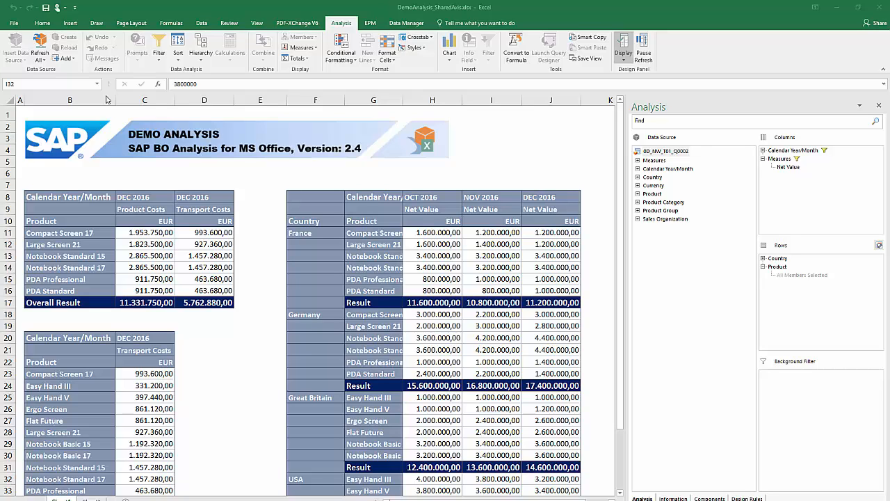
Select the named ranges SAPCrosstab1, SAPCrosstab2 and SAPCrosstab3 one after another to locate each crosstab on the sheet
left_click(95, 85)
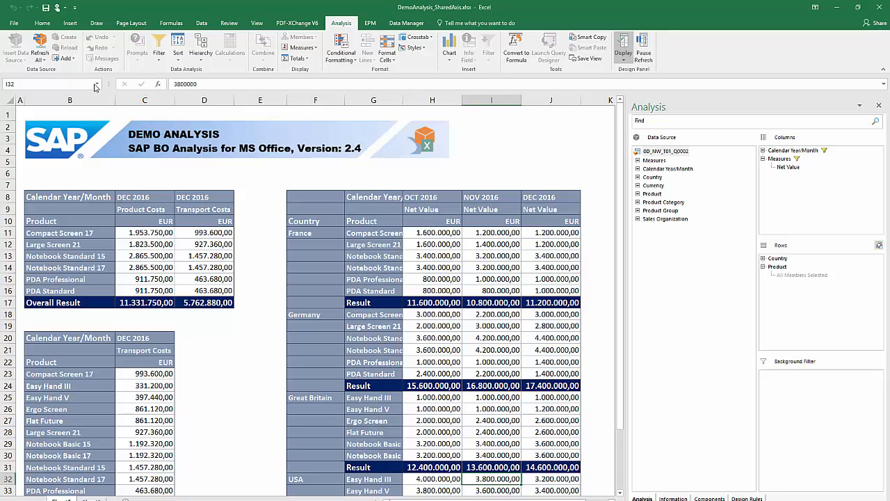
left_click(96, 84)
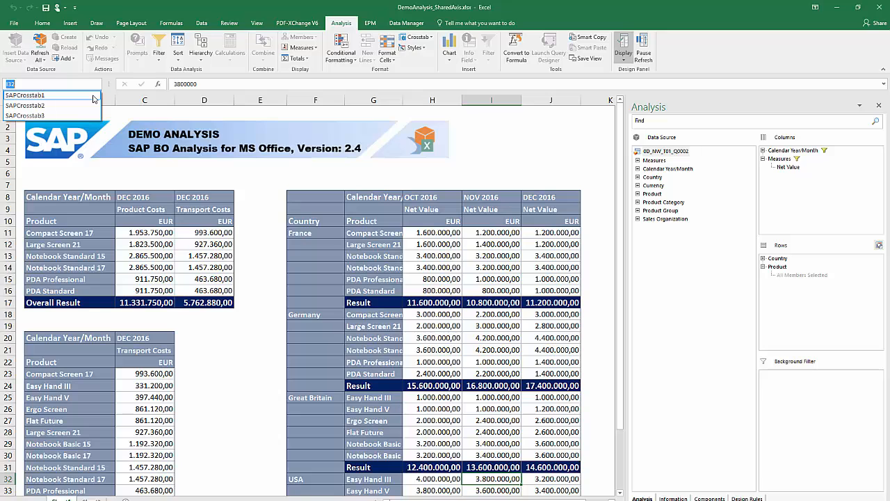
left_click(95, 96)
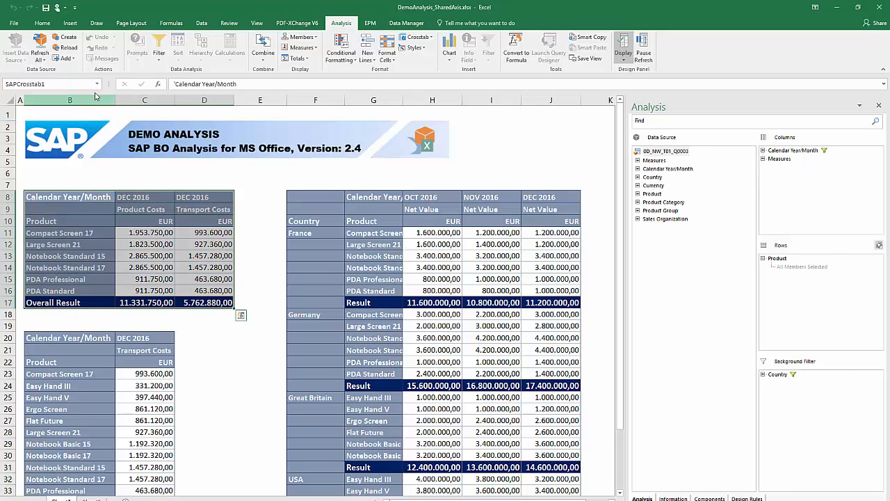
left_click(97, 84)
left_click(97, 105)
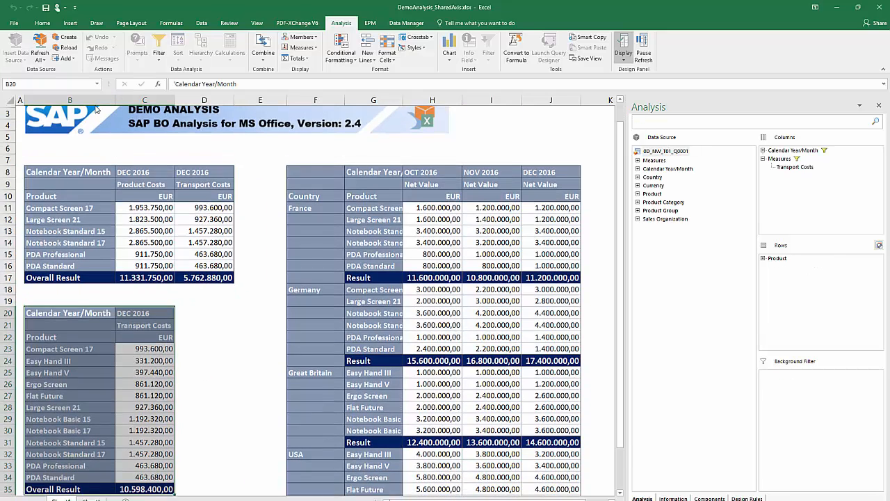
left_click(98, 85)
left_click(90, 110)
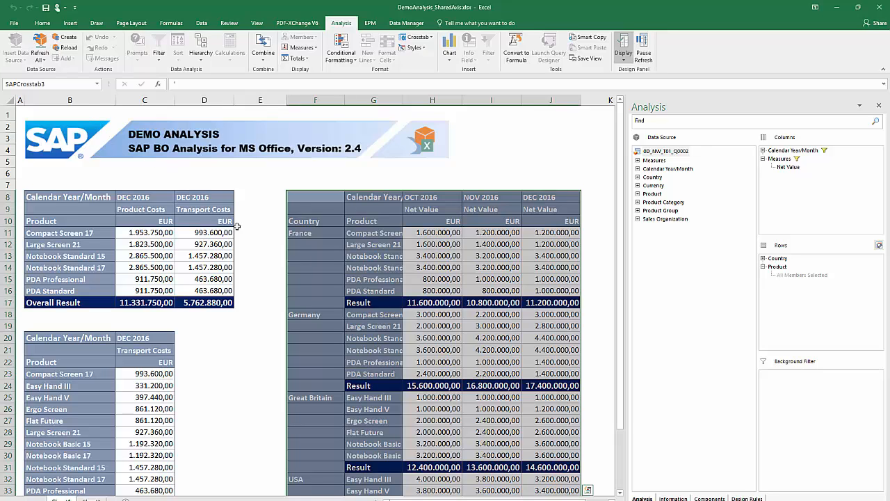
Review the component properties of Crosstab 1, Crosstab 2 and Crosstab 3
left_click(708, 497)
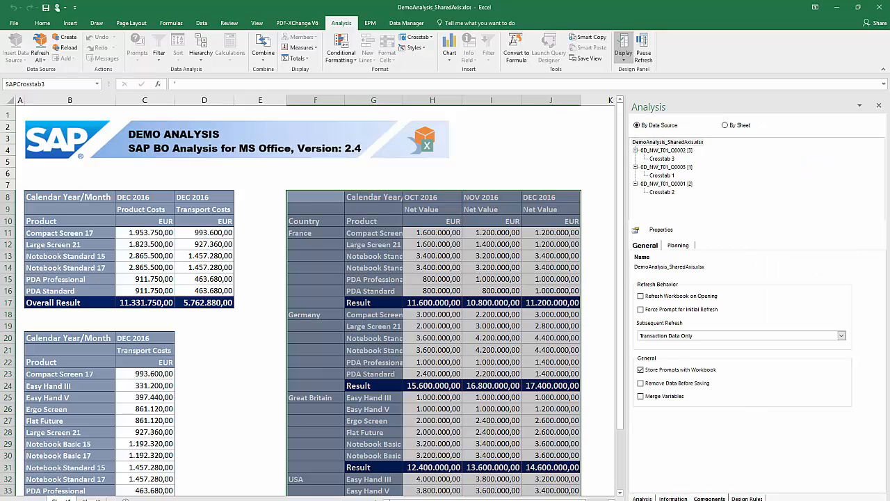
left_click(658, 177)
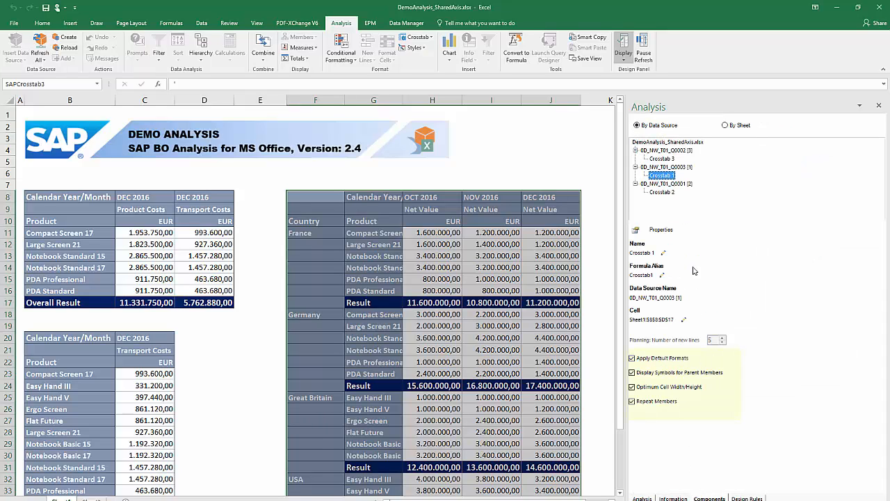
left_click(668, 194)
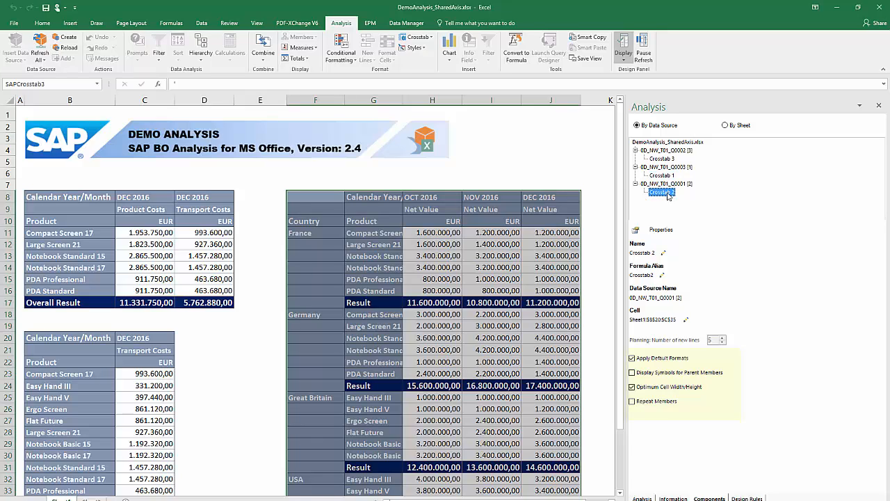
left_click(663, 159)
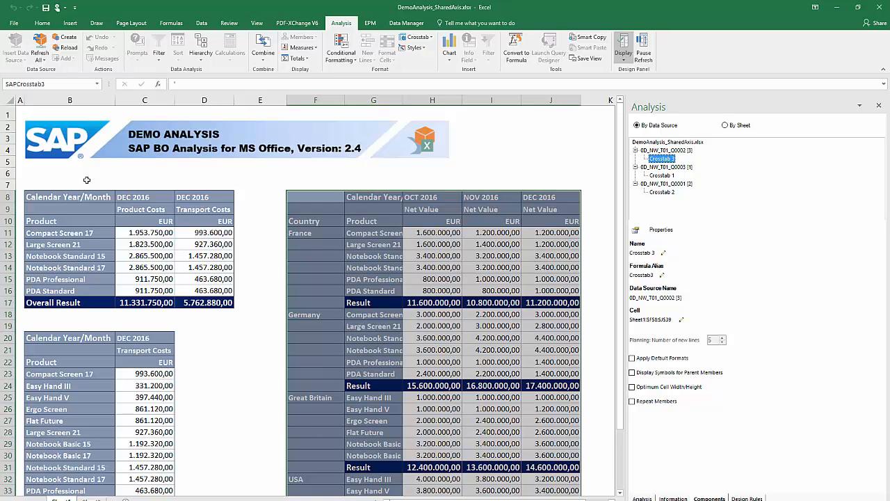
left_click(84, 221)
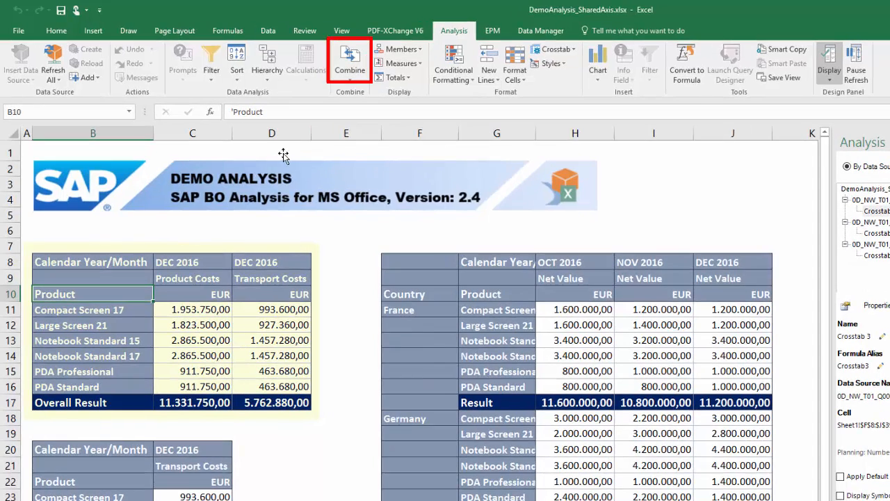
left_click(343, 75)
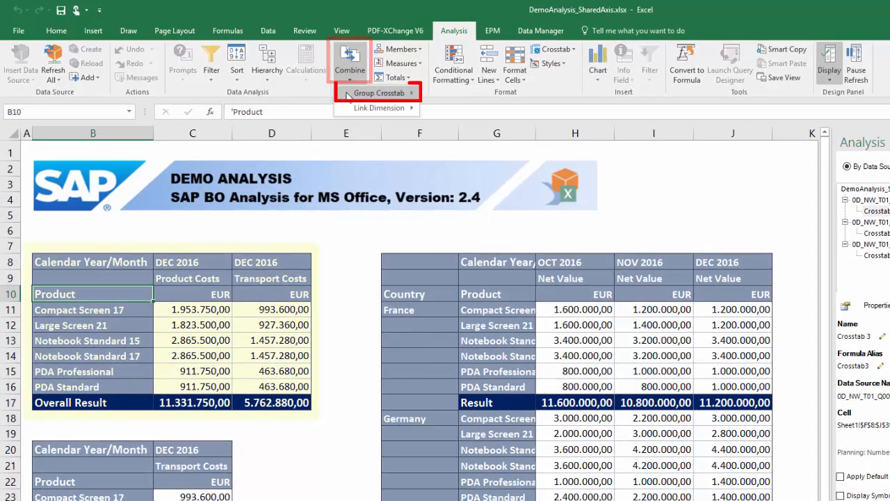
mouse_move(348, 95)
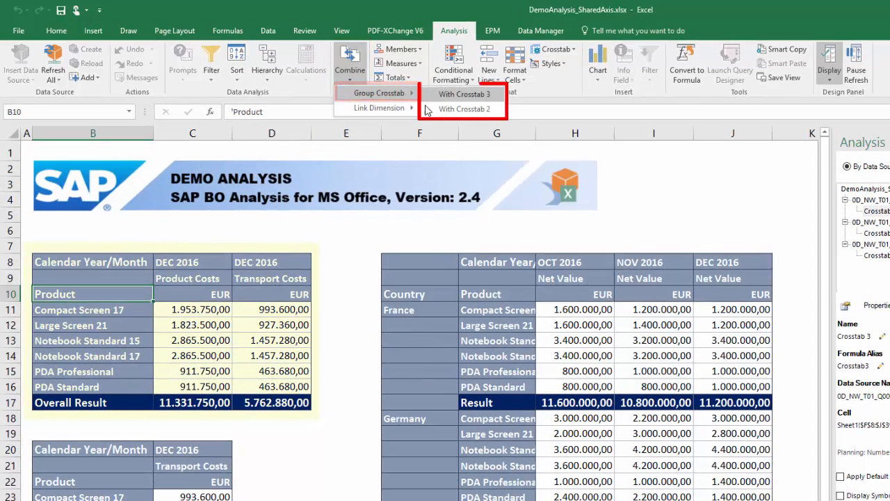
left_click(127, 297)
right_click(127, 297)
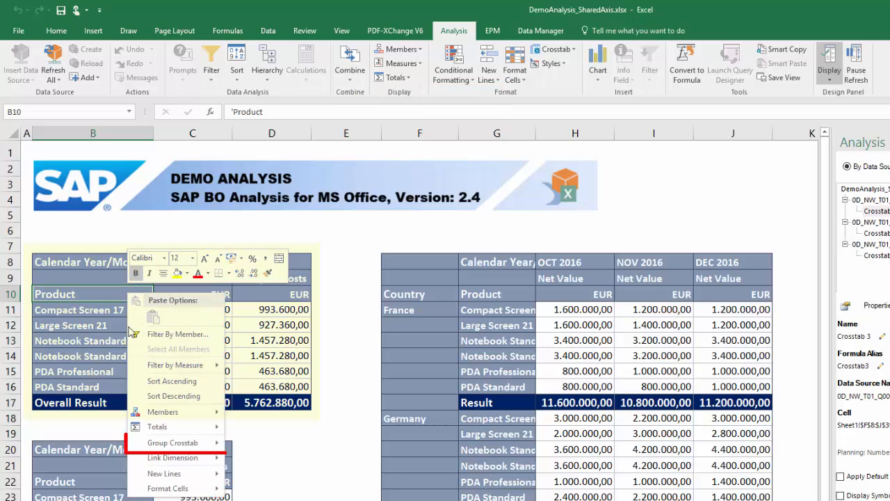
mouse_move(144, 445)
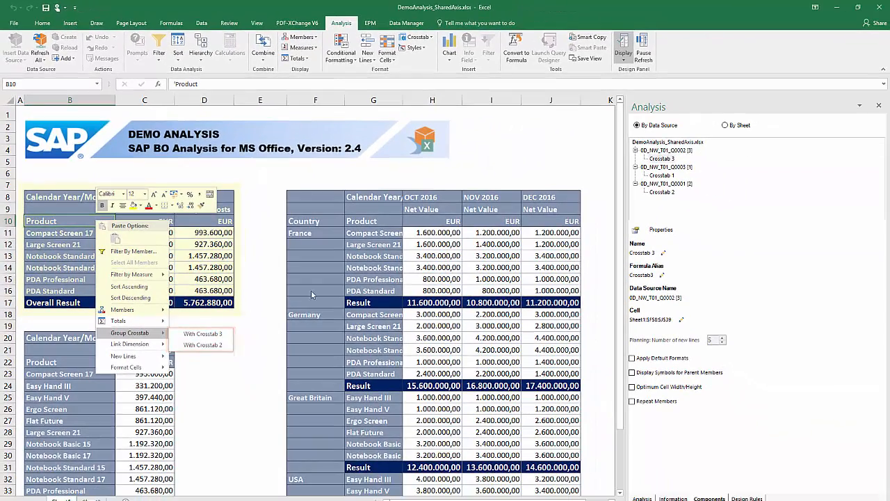
Group Crosstab 1 with Crosstab 3 from the workbook's component list
left_click(662, 176)
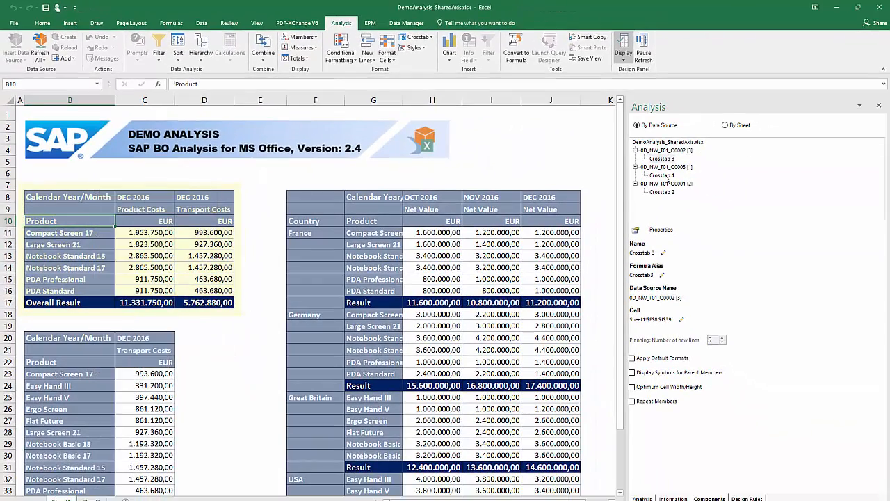
right_click(665, 177)
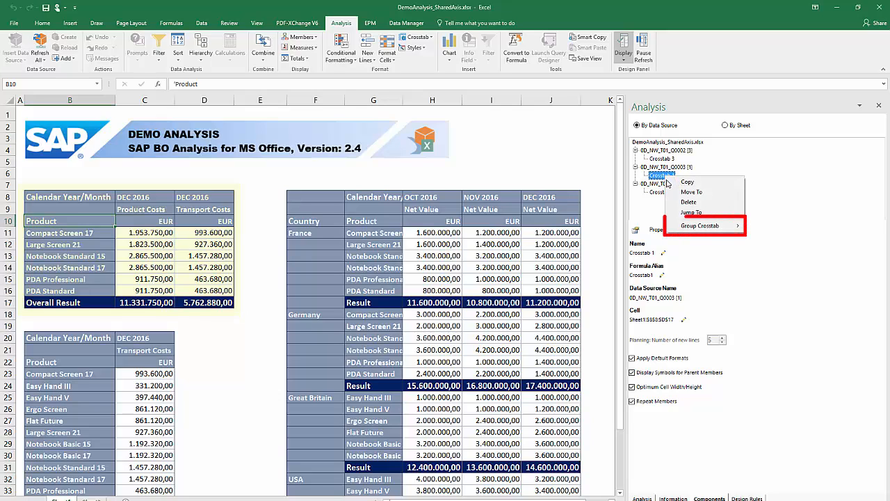
mouse_move(676, 227)
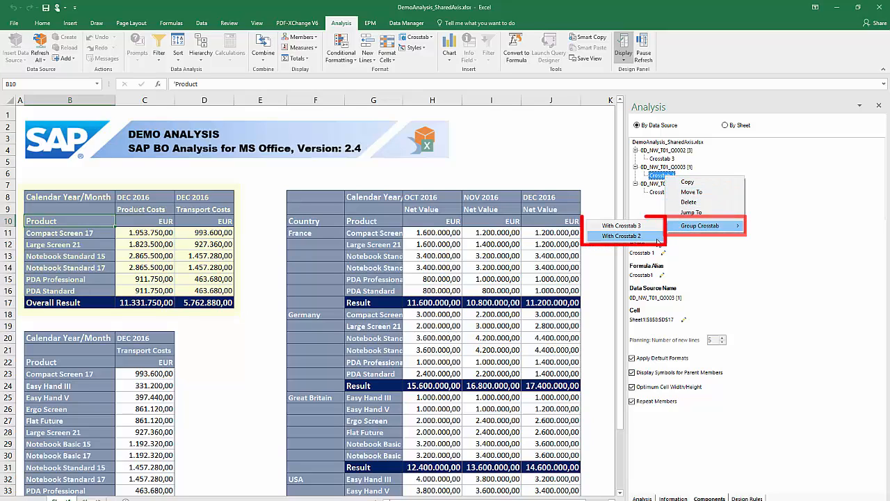
left_click(657, 237)
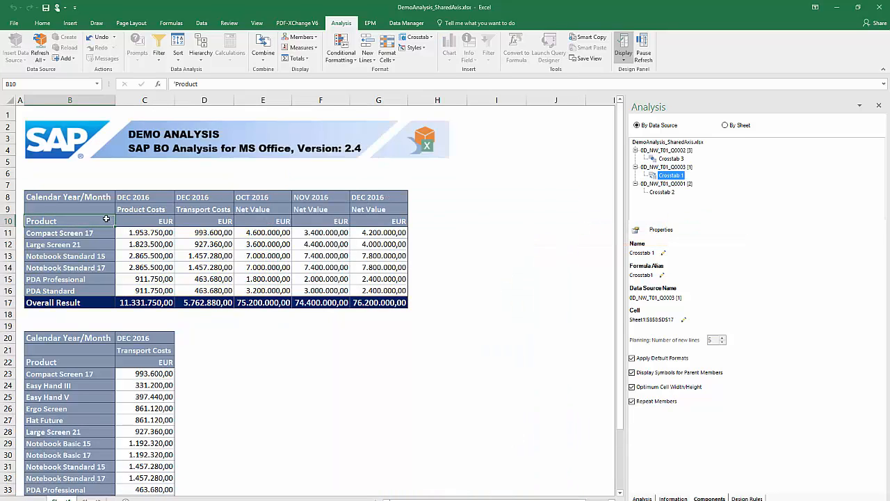
Group Crosstab 1 with Crosstab 2 as well, starting from its Product header cell
right_click(107, 219)
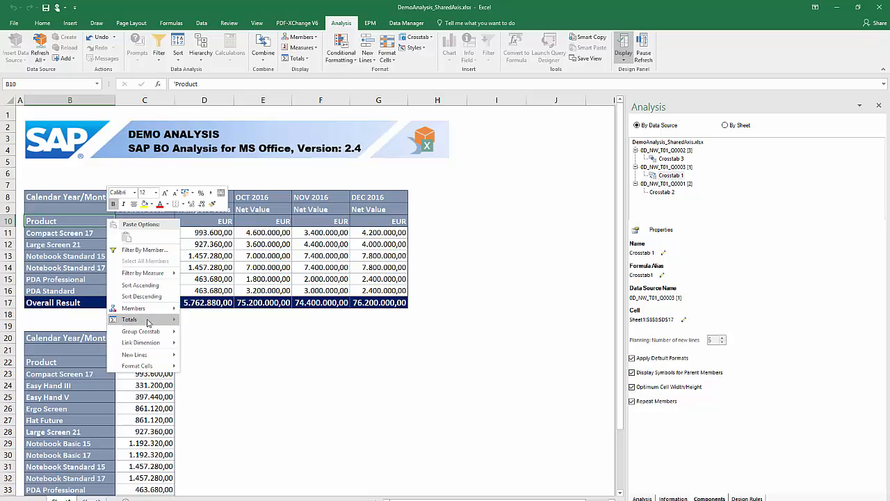
mouse_move(165, 332)
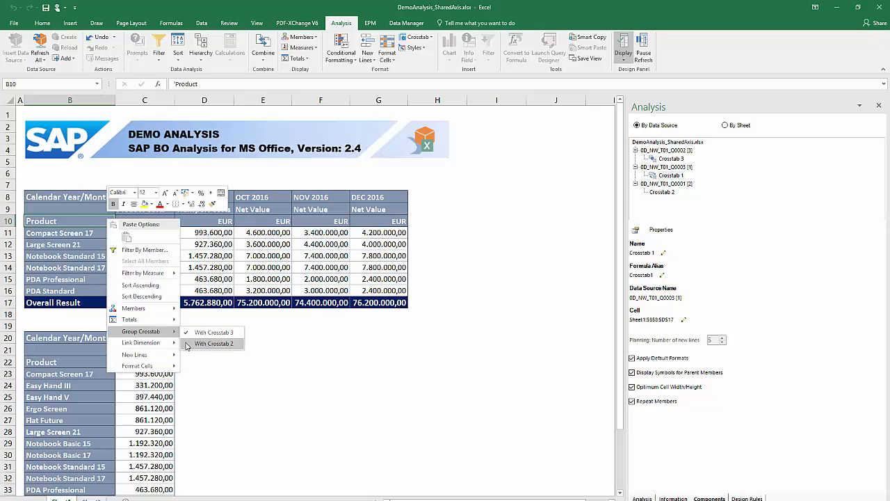
left_click(186, 345)
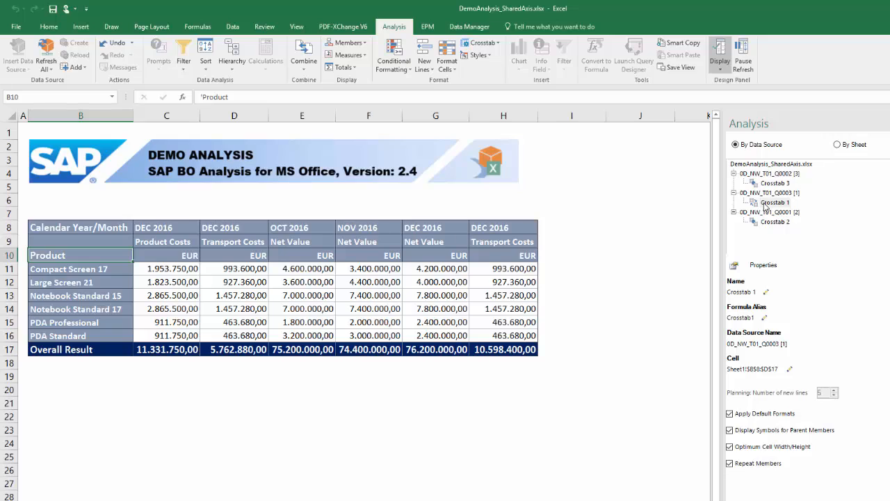
Highlight the master Crosstab 1 on the sheet, followed by the dependants Crosstab 2 and Crosstab 3
right_click(765, 204)
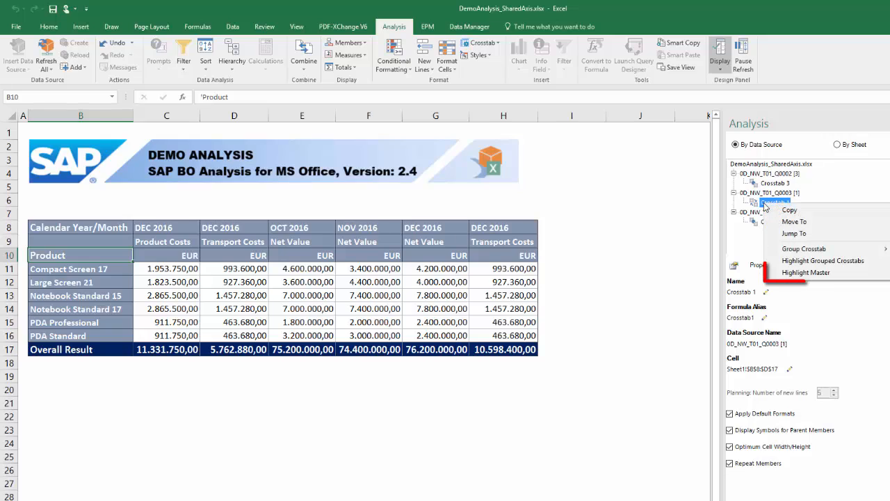
left_click(788, 273)
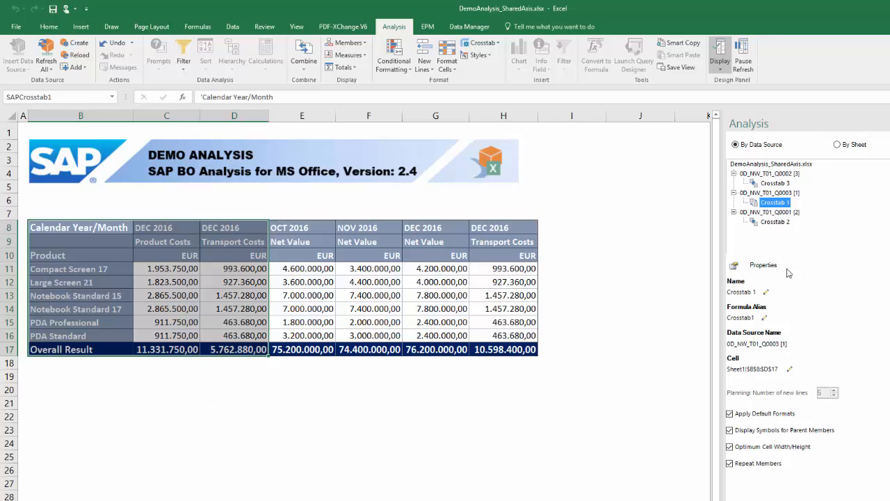
right_click(778, 223)
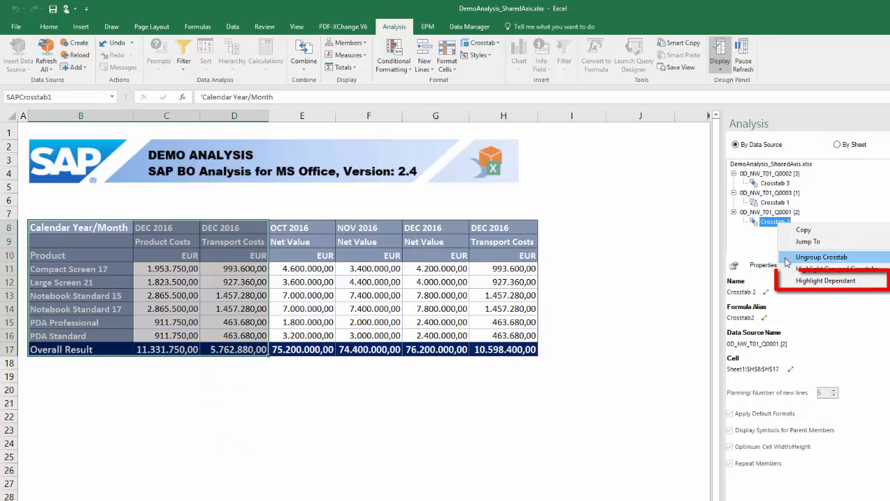
left_click(789, 281)
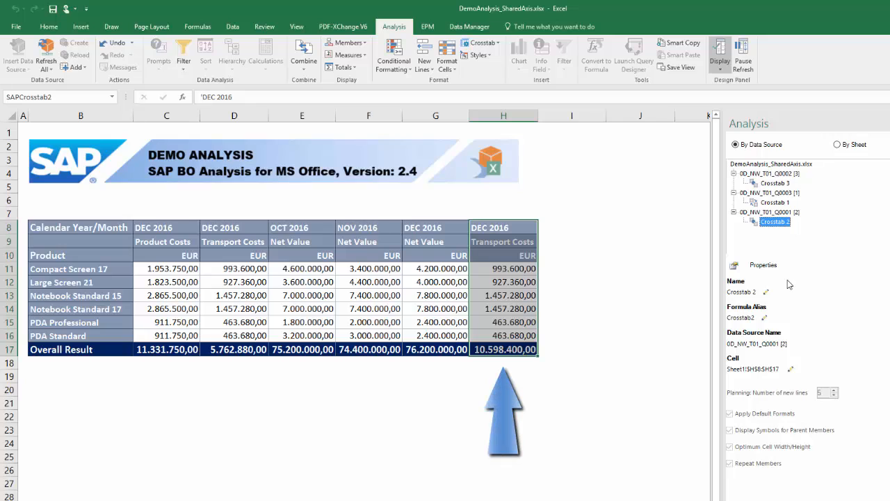
right_click(776, 185)
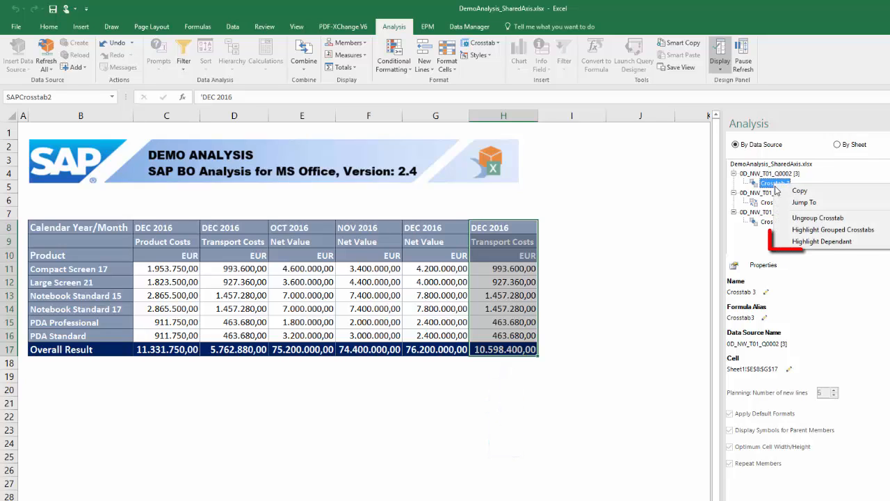
left_click(793, 242)
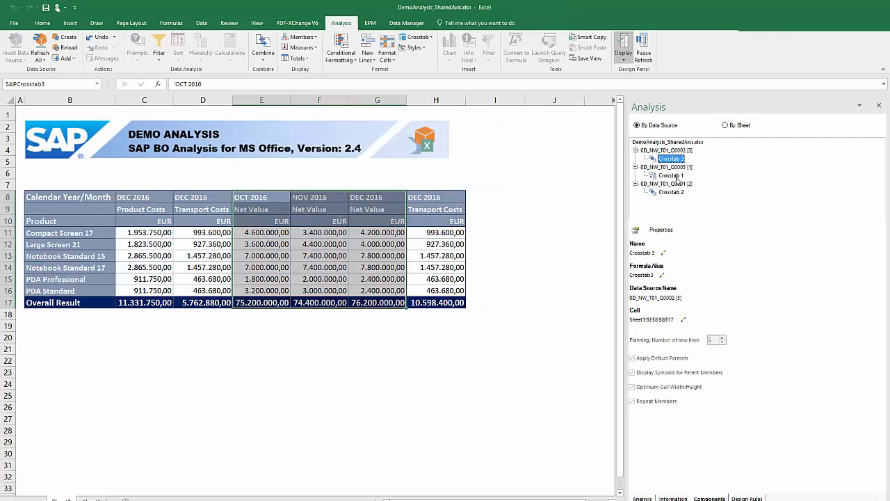
Highlight all grouped crosstabs together and select their shared named range SAPContainer1
right_click(782, 202)
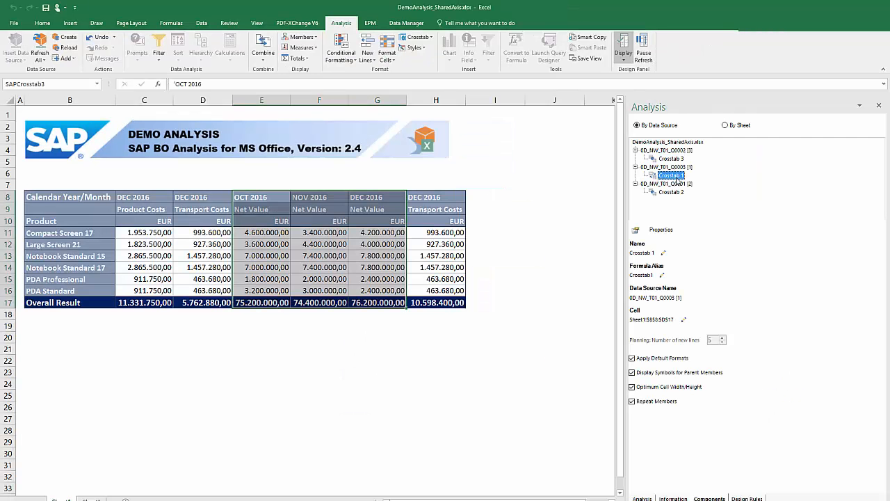
left_click(691, 228)
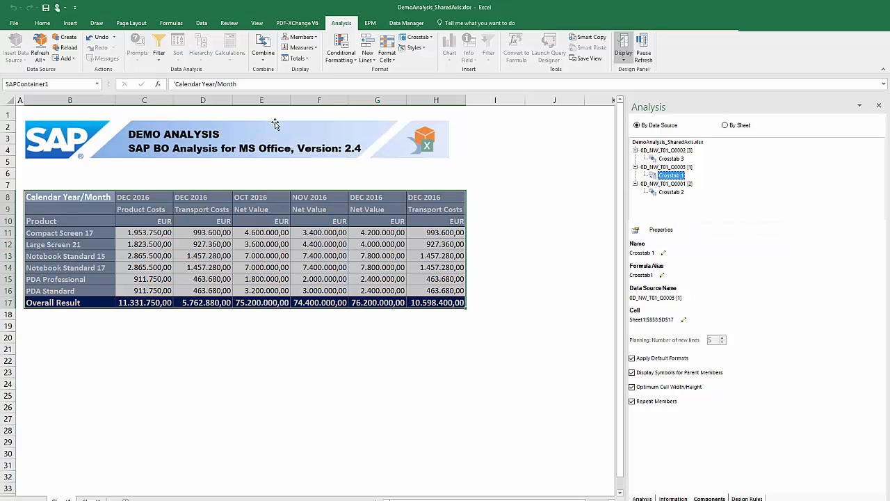
left_click(97, 83)
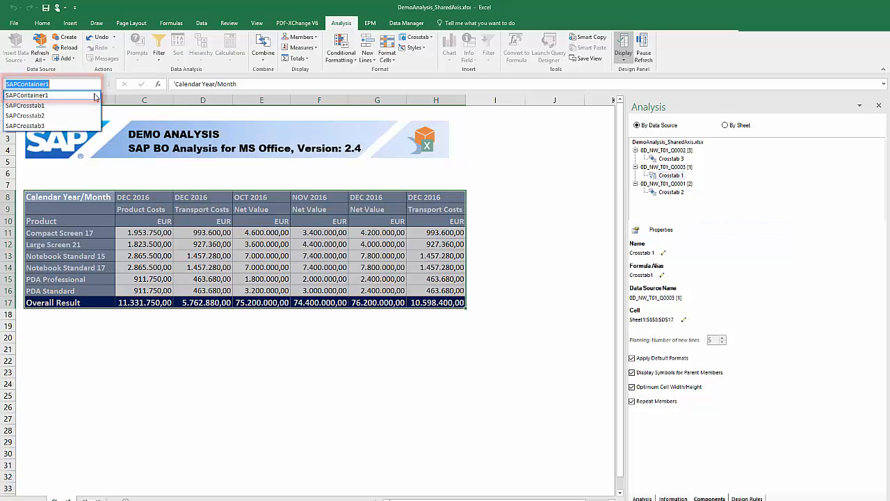
left_click(95, 95)
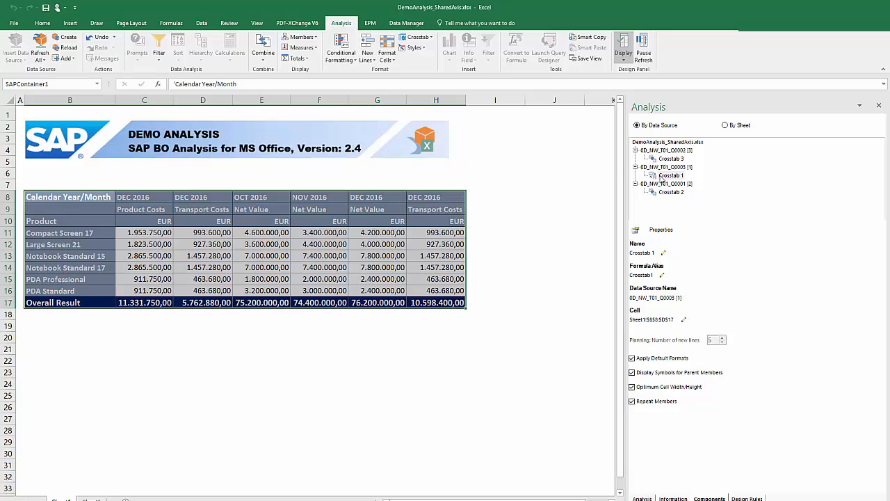
Move the grouped crosstabs by relocating the master Crosstab 1 to cell Sheet1!$D$8
right_click(663, 180)
left_click(669, 191)
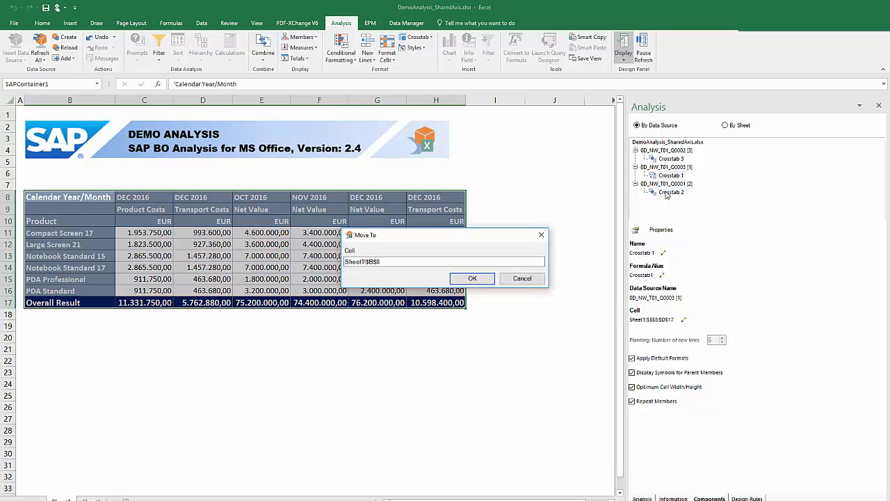
left_click(371, 262)
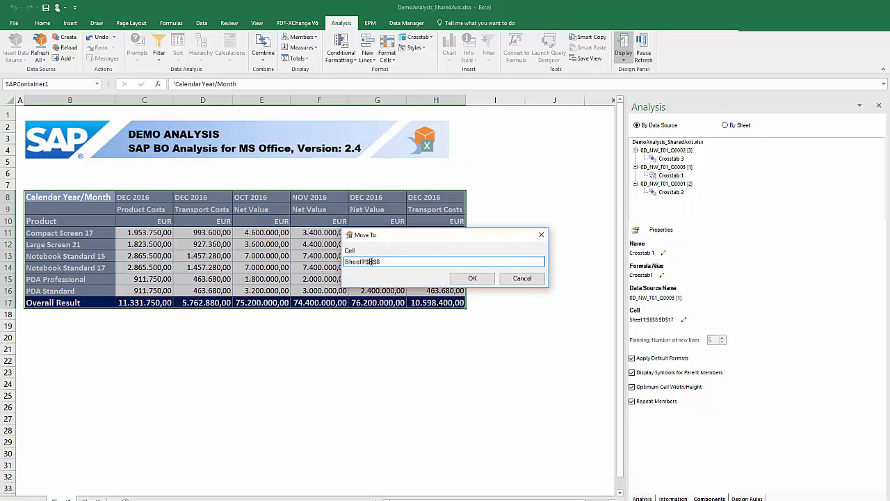
left_click_drag(370, 261, 373, 261)
type("D")
left_click(469, 280)
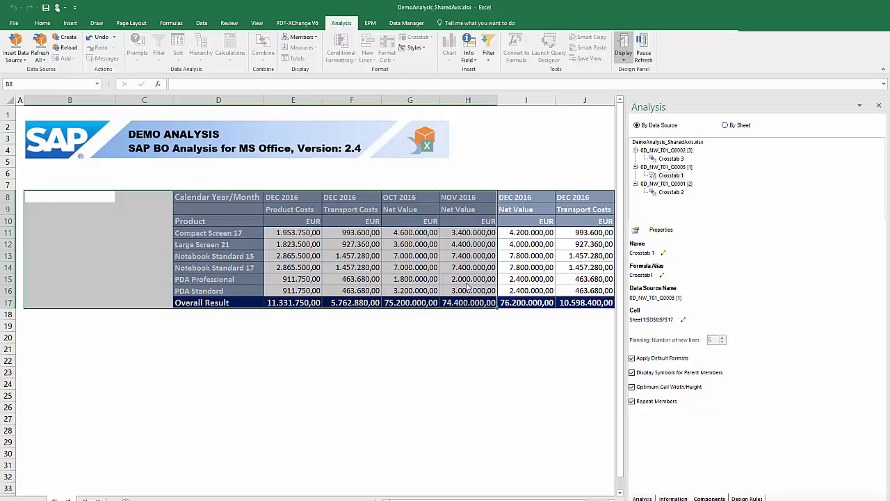
Move the grouped crosstabs by relocating the master Crosstab 1 to cell Sheet1!$B$8
right_click(664, 175)
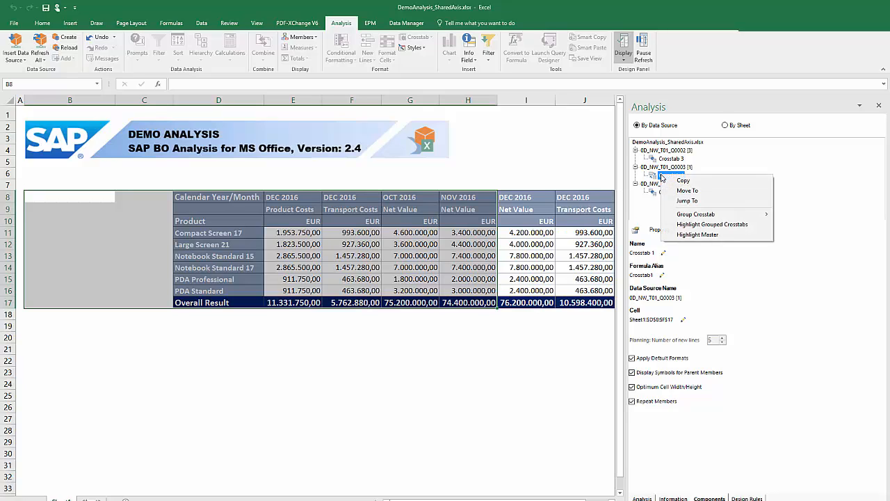
left_click(666, 192)
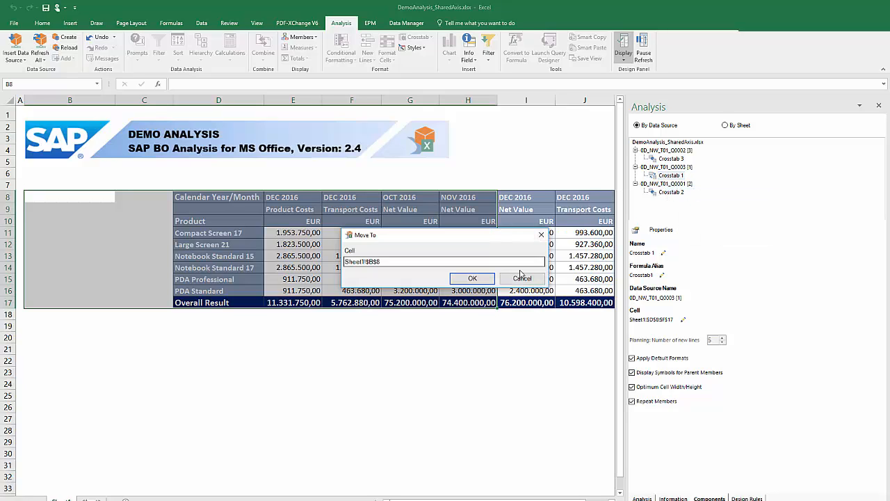
left_click(485, 280)
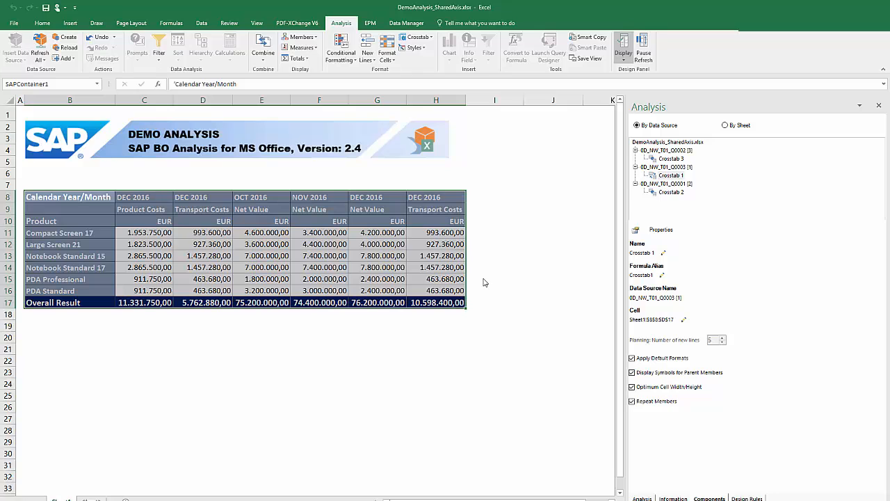
Filter the shared Product dimension by member to only Notebook Standard 15 and Notebook Standard 17
left_click(88, 220)
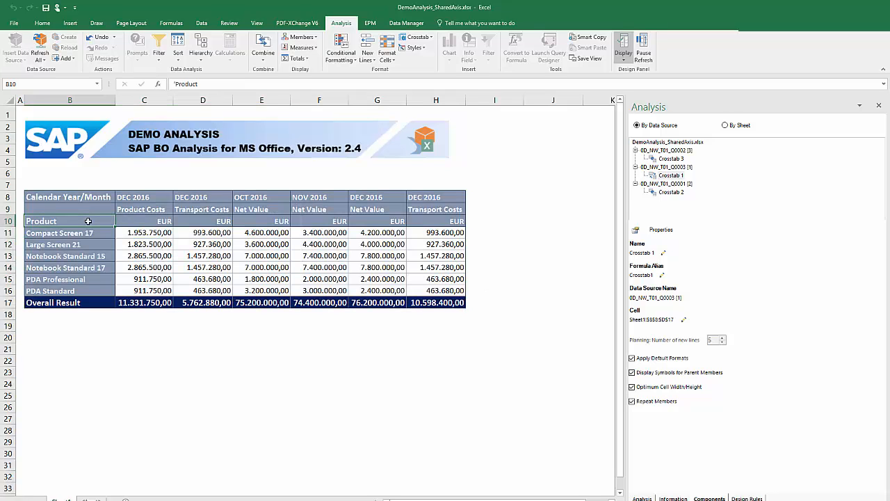
right_click(88, 220)
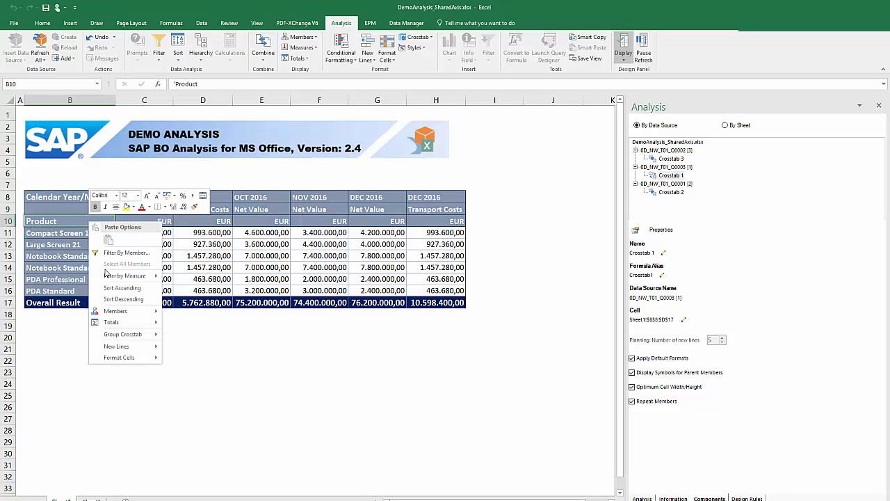
left_click(105, 254)
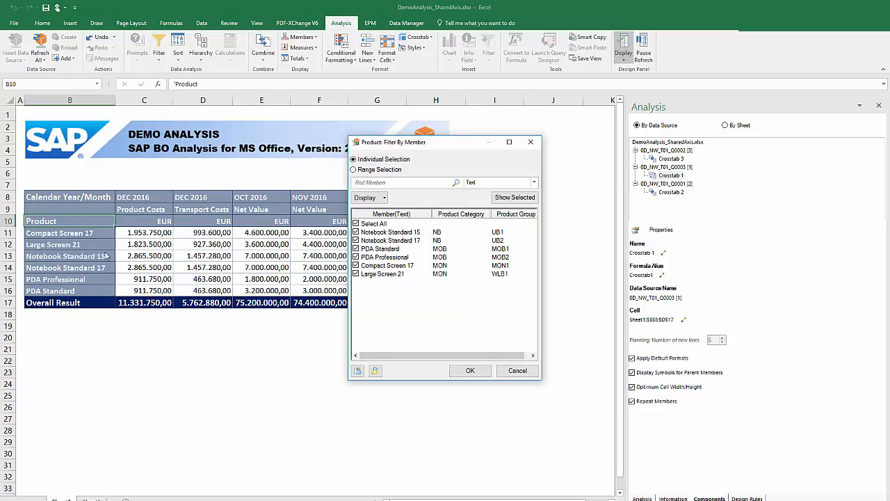
left_click(355, 223)
left_click(355, 232)
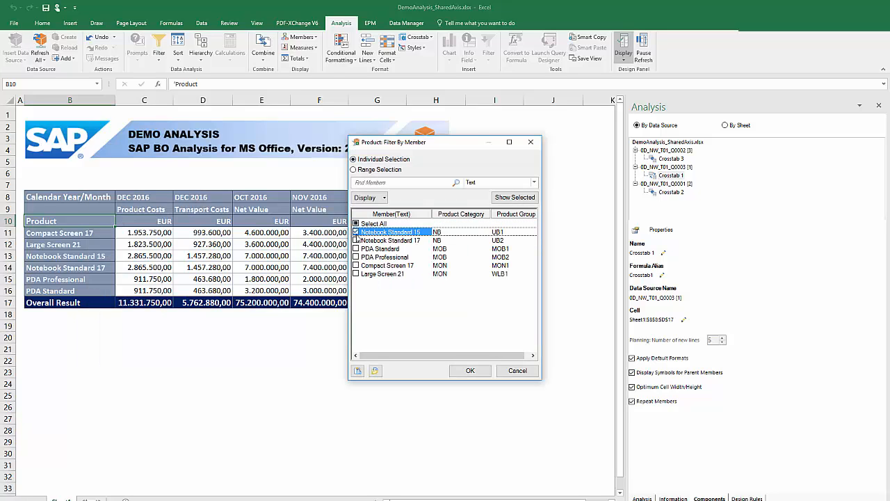
left_click(356, 240)
left_click(469, 374)
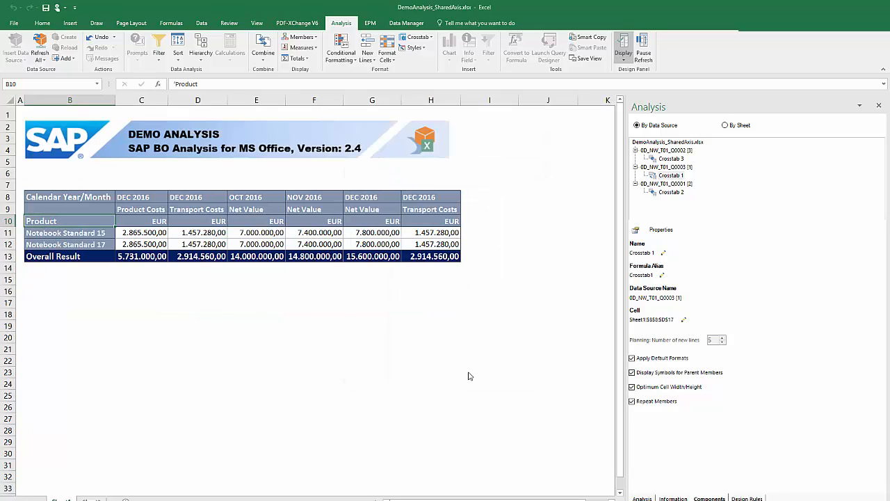
Examine the commands available on dependant data cell H11 and the Group Crosstab options of the master Crosstab 1's Product header
left_click(443, 235)
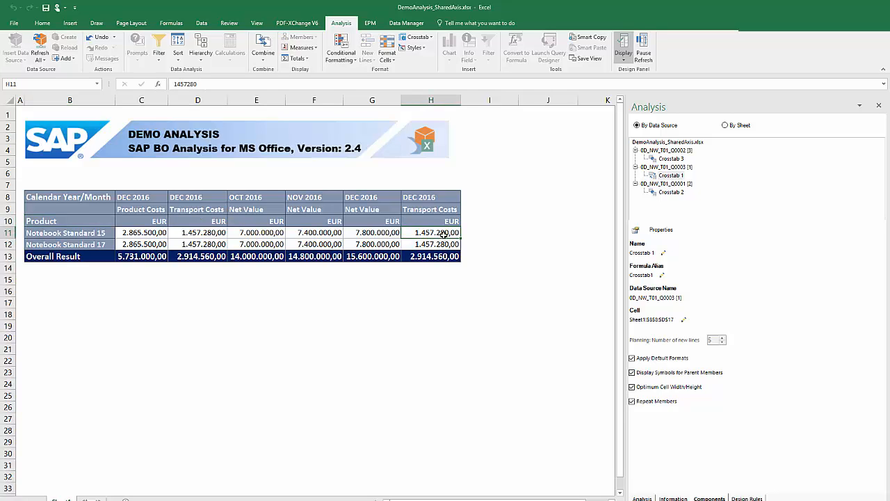
right_click(443, 235)
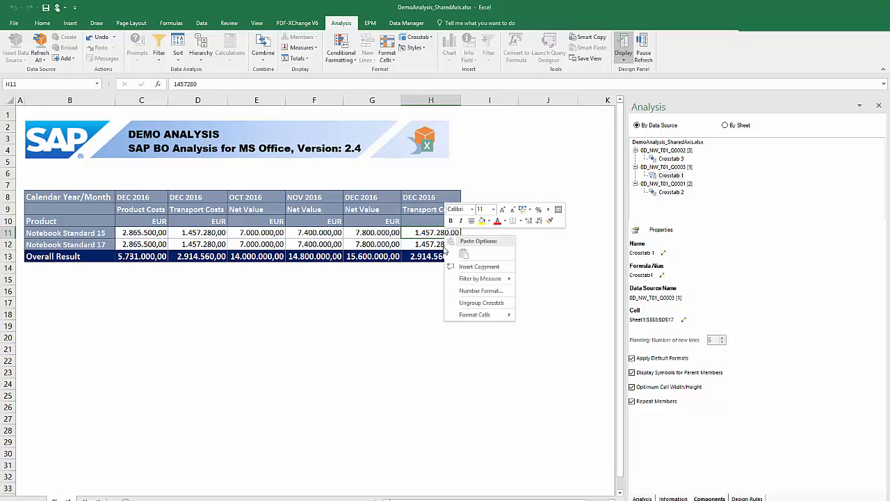
left_click(84, 221)
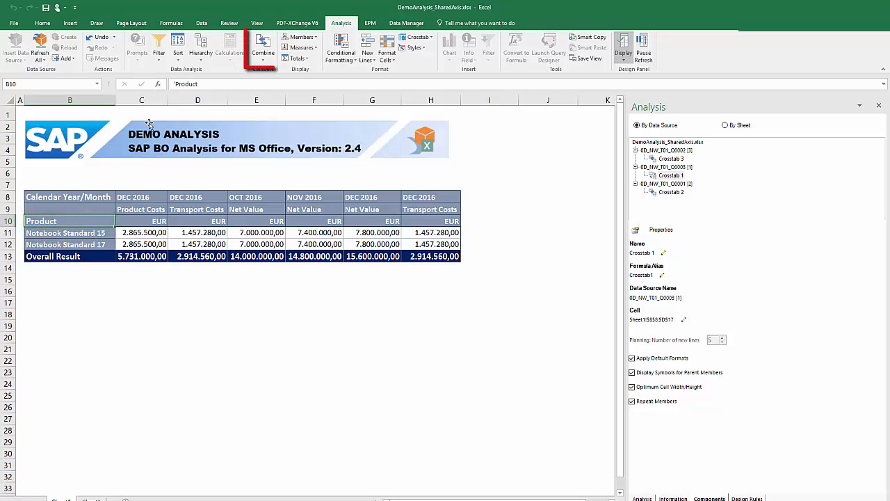
left_click(263, 56)
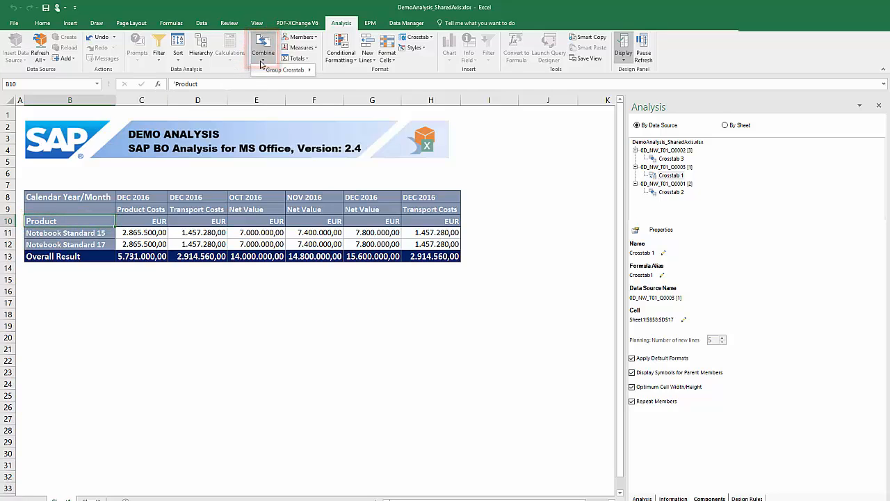
mouse_move(292, 70)
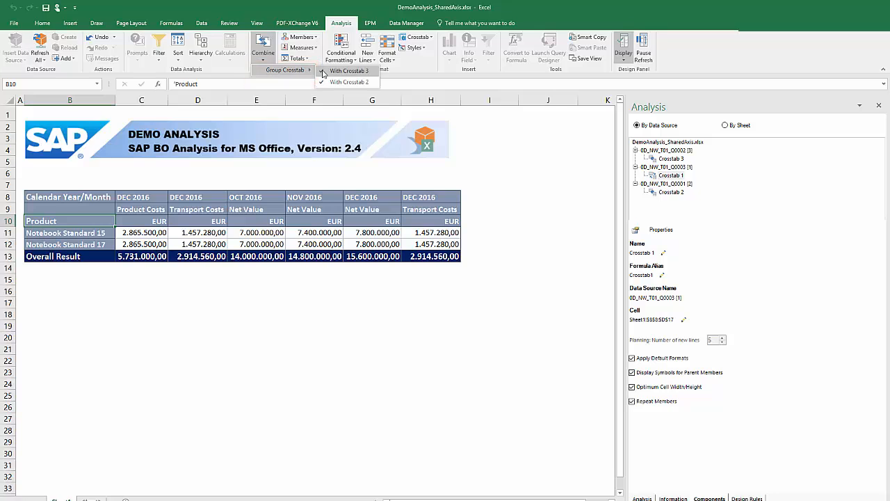
left_click(99, 223)
right_click(99, 222)
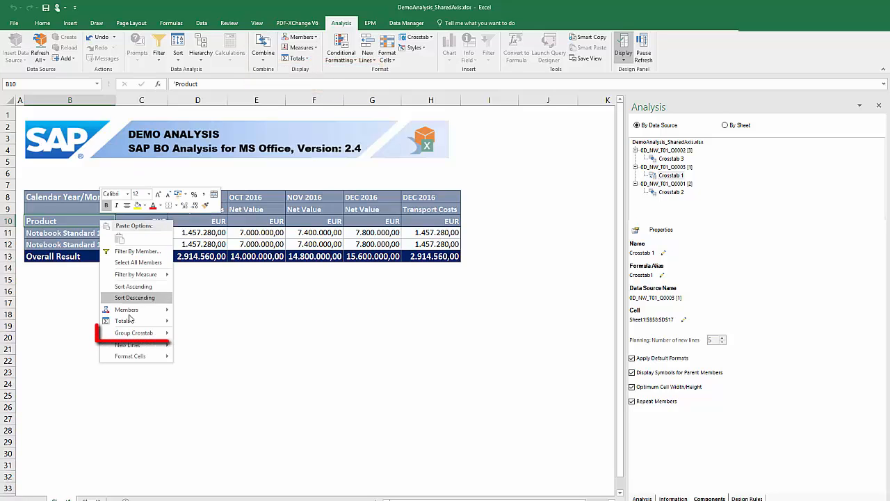
mouse_move(134, 335)
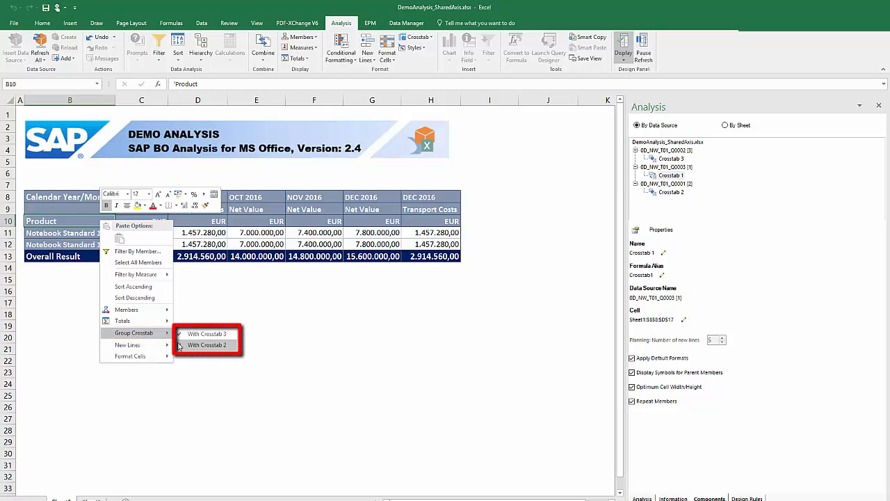
left_click(178, 346)
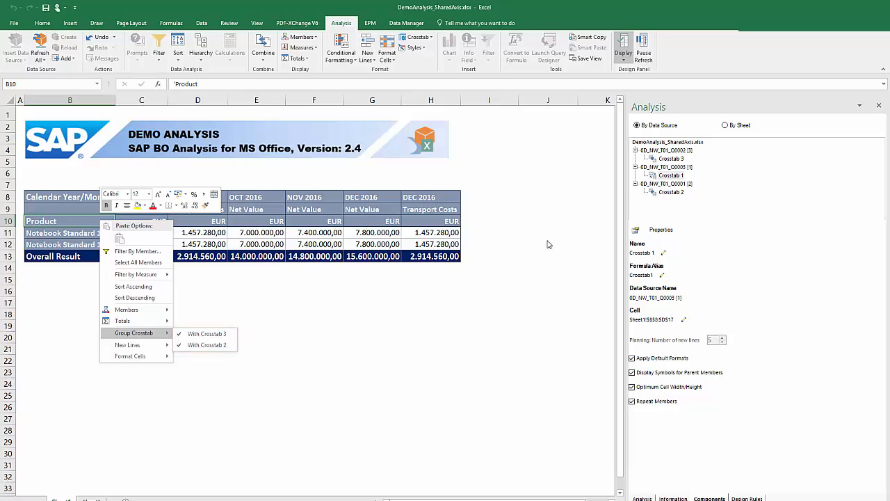
right_click(662, 178)
mouse_move(677, 217)
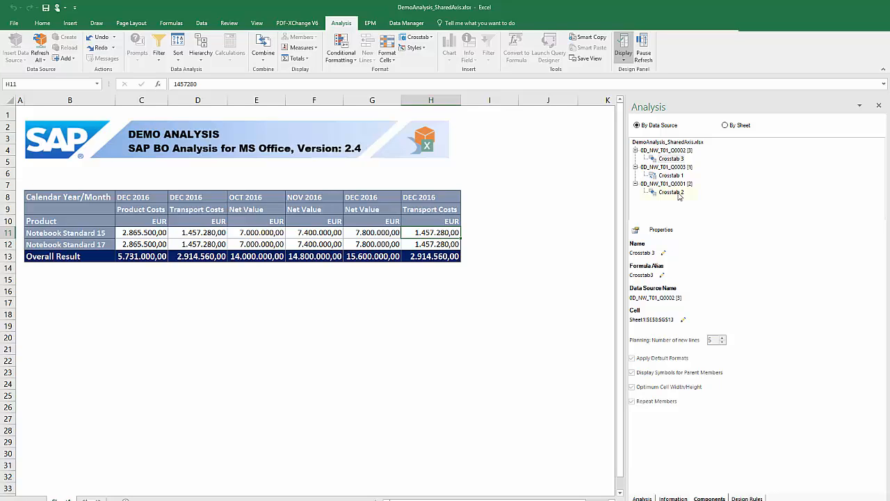
Jump to the dependant Crosstab 2 on the sheet from the component list
left_click(680, 193)
right_click(679, 193)
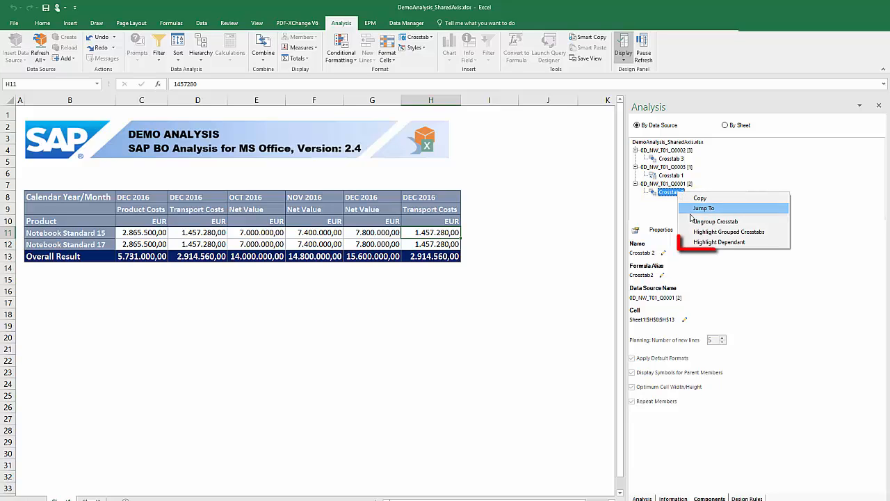
left_click(699, 208)
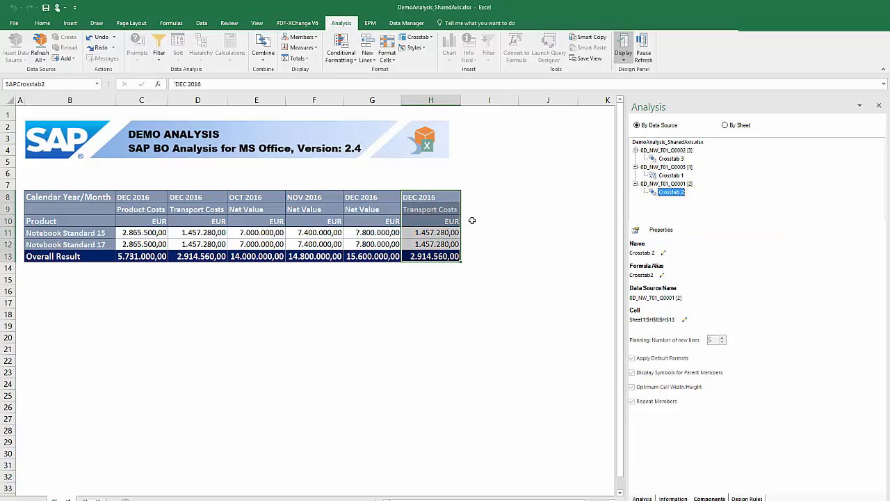
Ungroup the dependant Crosstab 2 from the master Crosstab 1
left_click(447, 232)
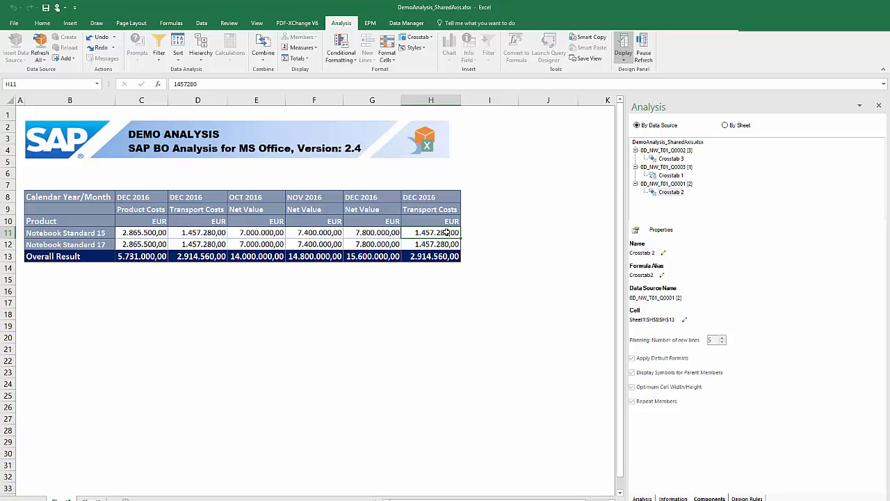
left_click(263, 61)
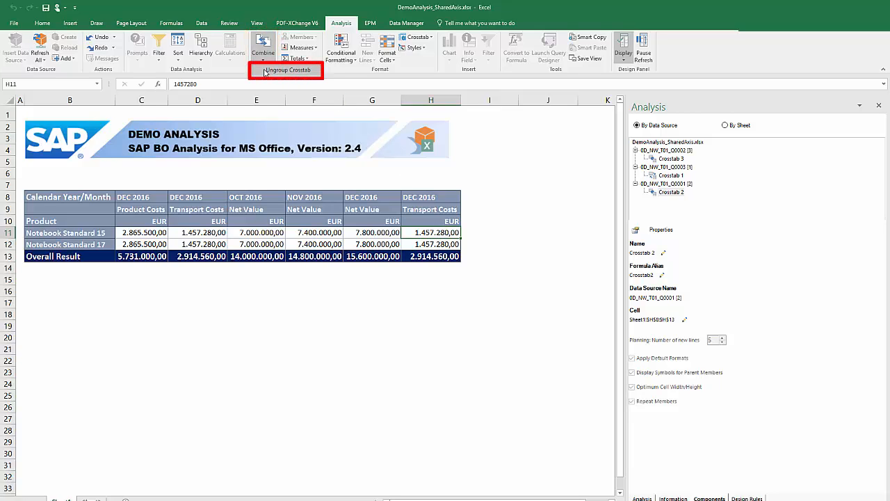
left_click(275, 70)
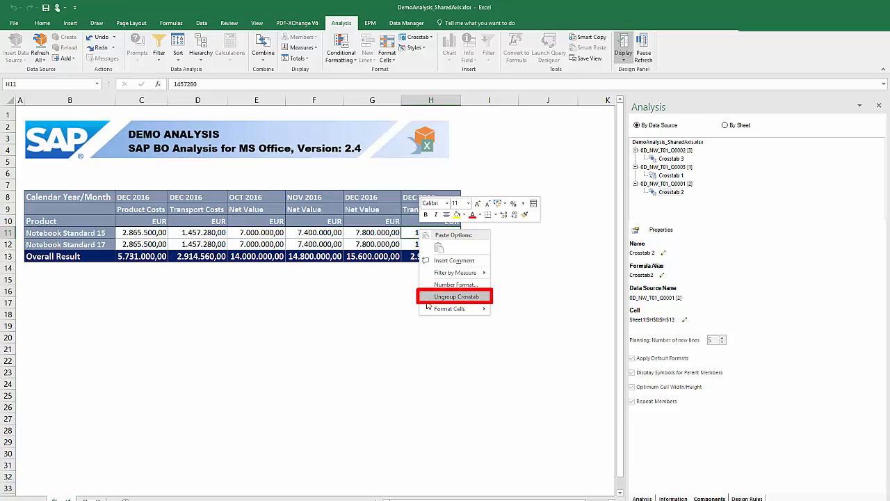
right_click(669, 193)
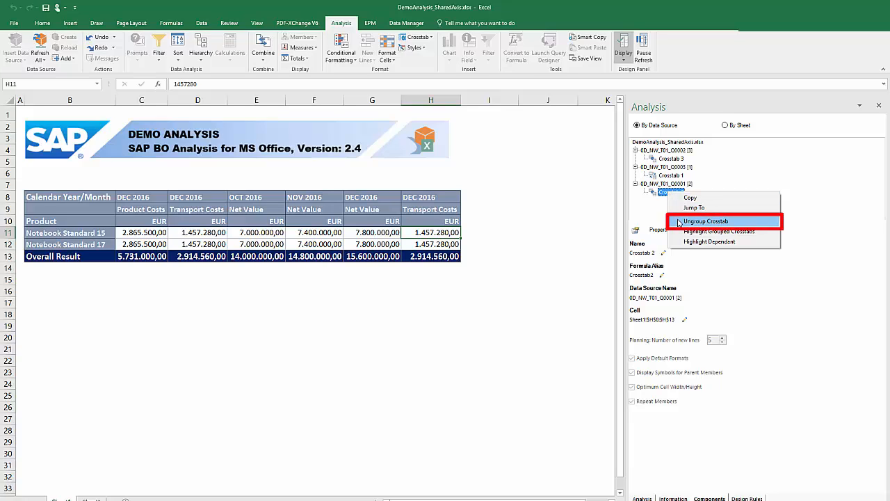
left_click(679, 222)
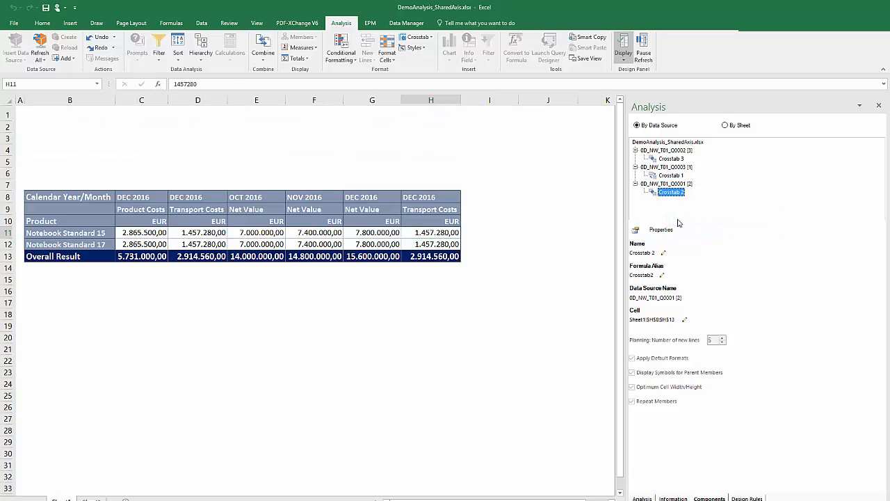